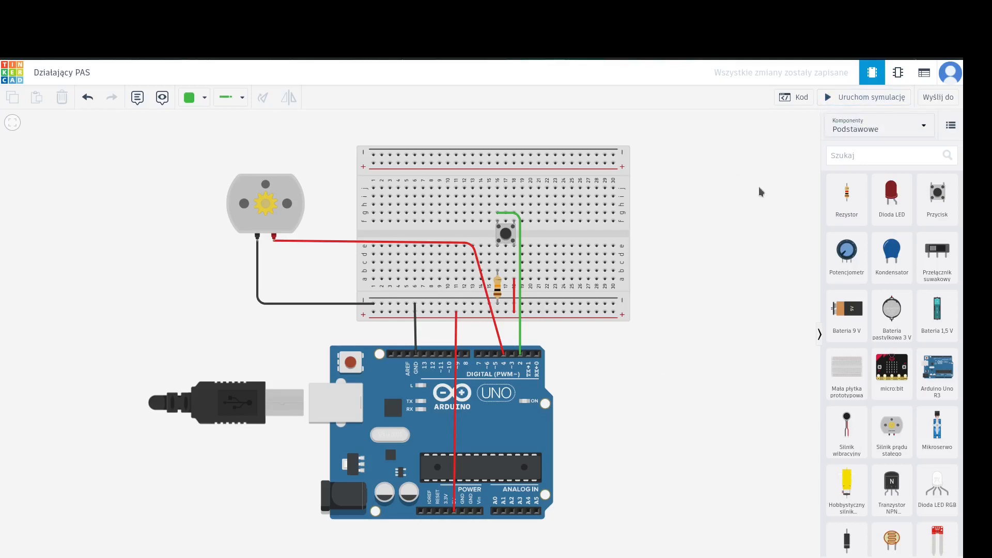
Step: Show the PAS sensor sketch at its pin declarations, then select the breadboard pushbutton
left_click(796, 98)
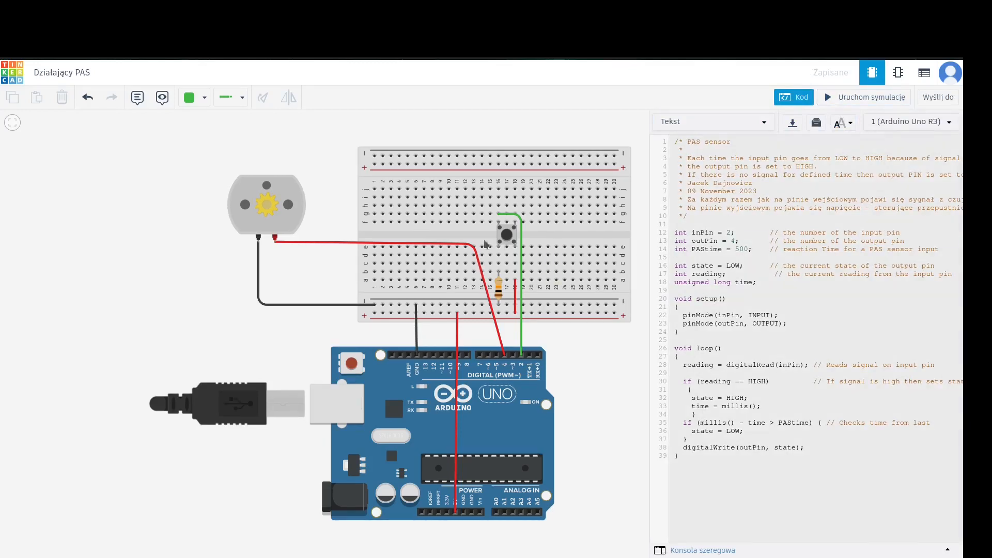
left_click(660, 232)
left_click(507, 234)
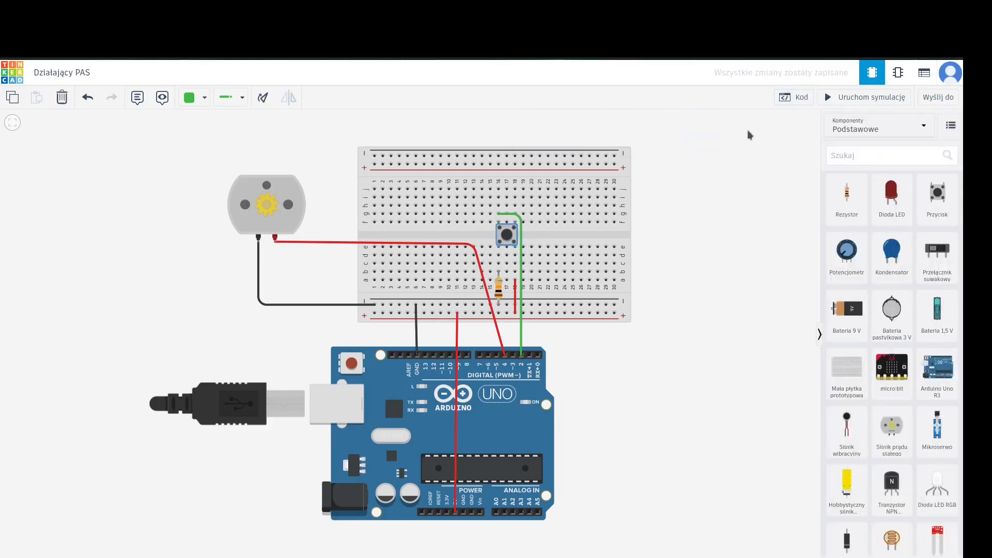
Step: Bring up the Arduino code before switching to the PAS LED design
left_click(796, 98)
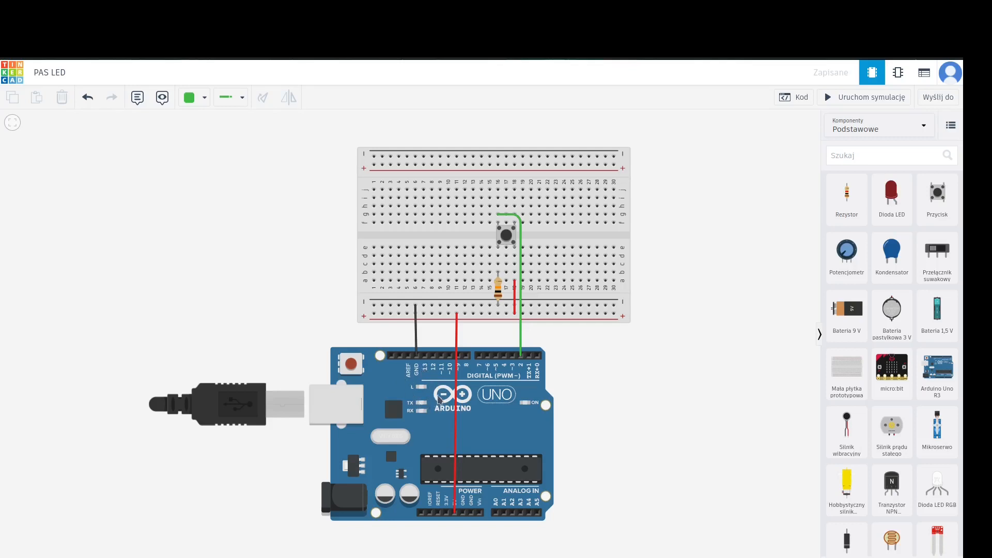
Step: Start the PAS LED simulation, press the pushbutton to light the onboard LED, then release it
left_click(886, 99)
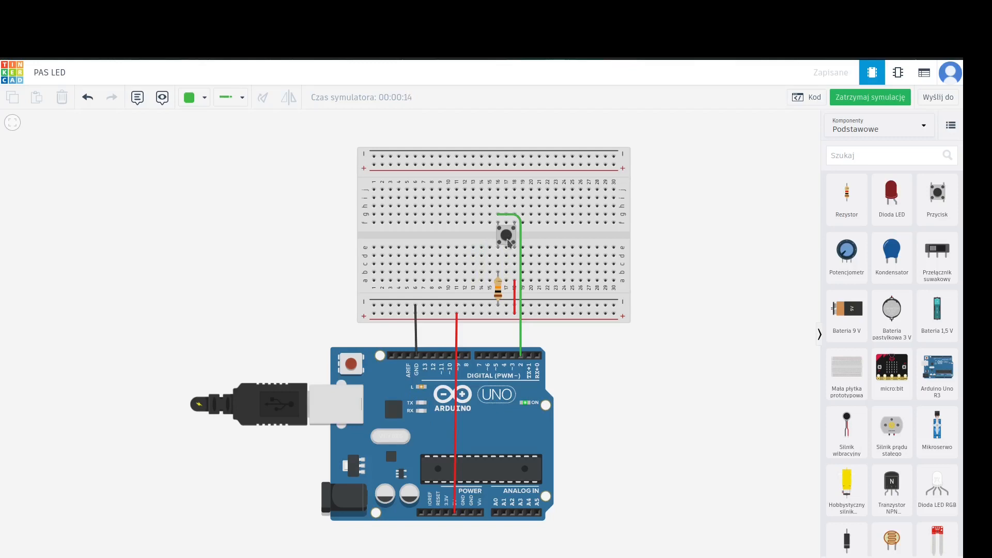
left_click(507, 237)
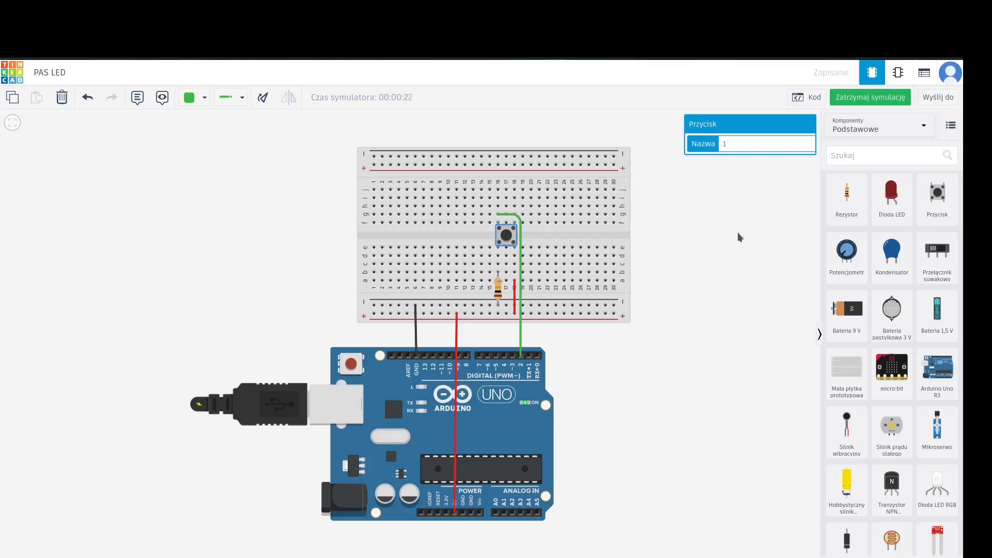
left_click(721, 214)
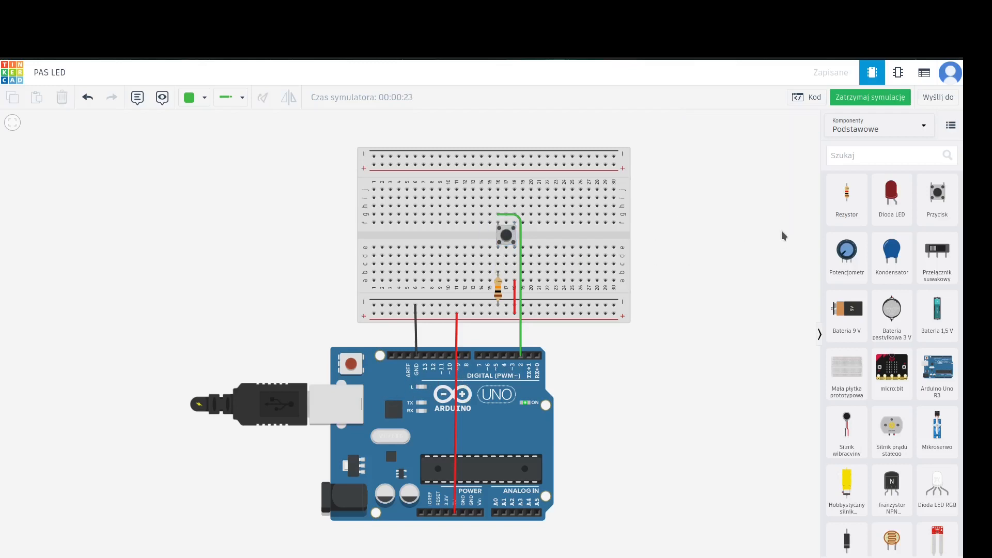